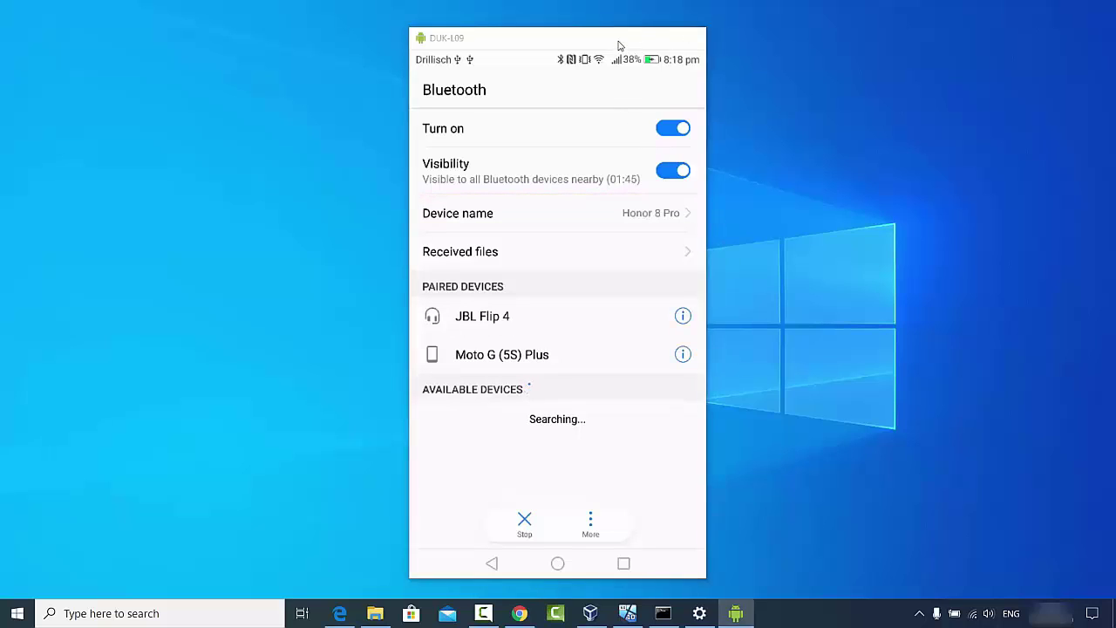
- With the phone's Bluetooth and visibility on, minimise the phone mirror window
{"action": "left_click", "coordinate": [619, 39]}
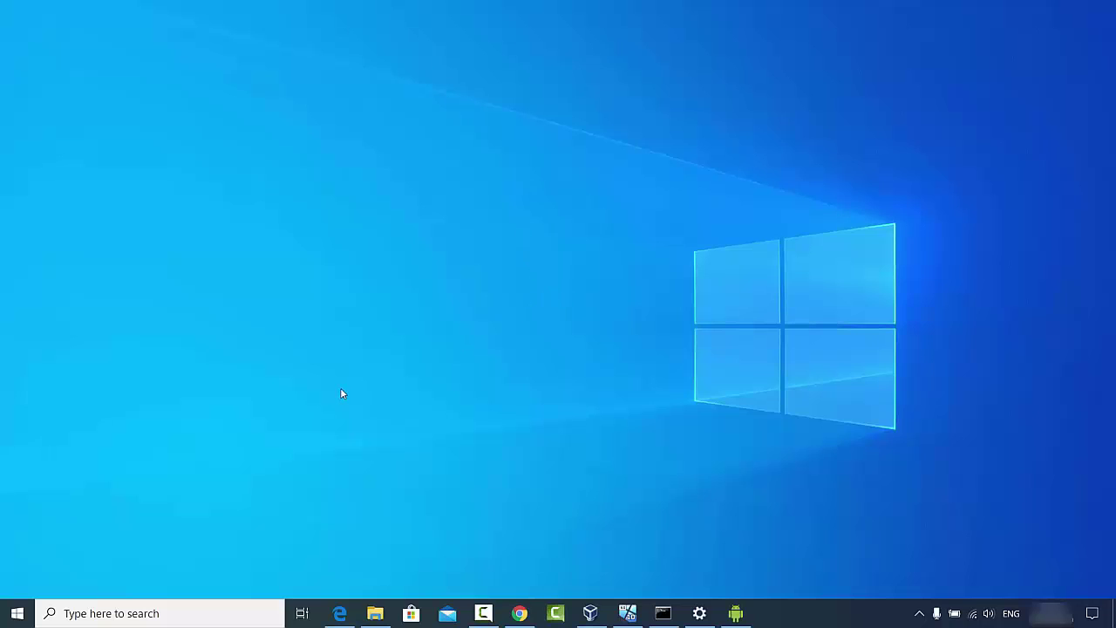
- Go to Settings > Devices and turn the Bluetooth switch off and back on
{"action": "left_click", "coordinate": [14, 614]}
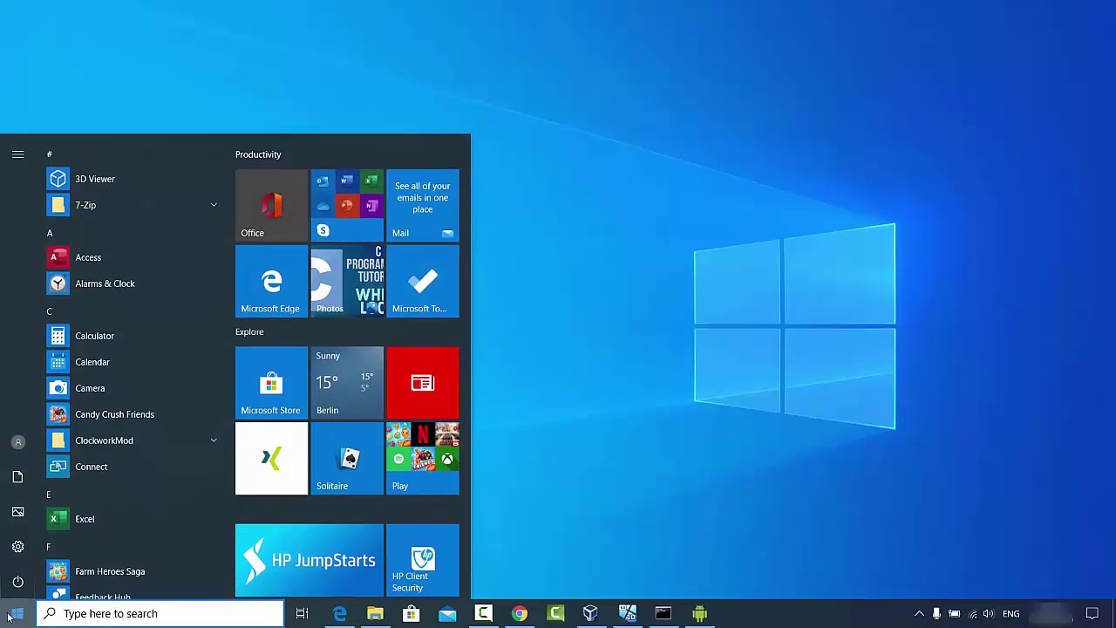
{"action": "left_click", "coordinate": [35, 550]}
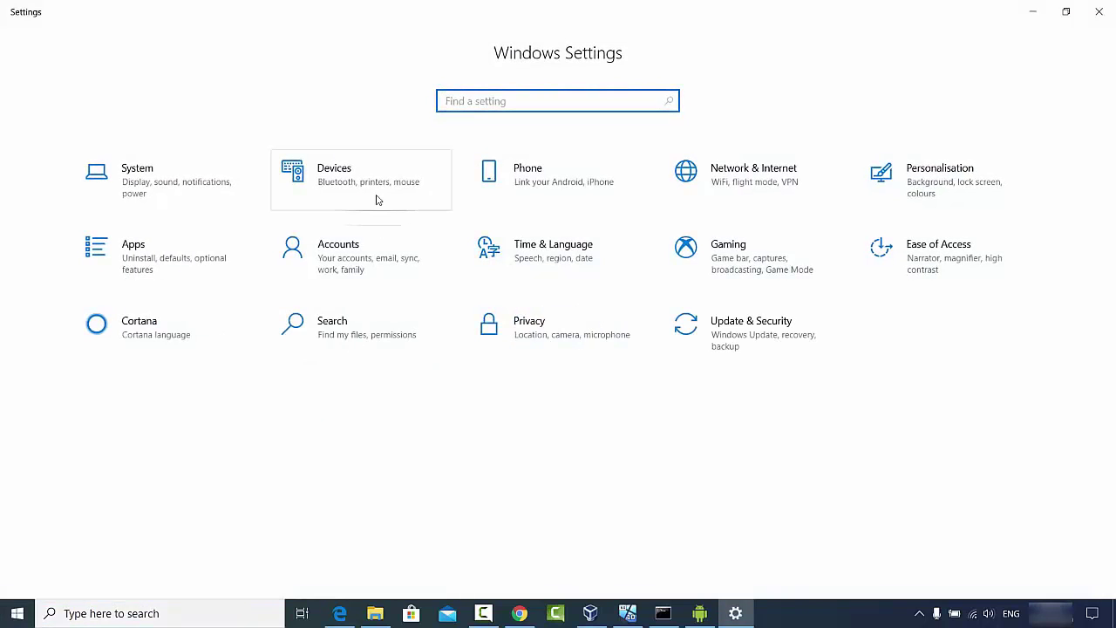
{"action": "left_click", "coordinate": [353, 182]}
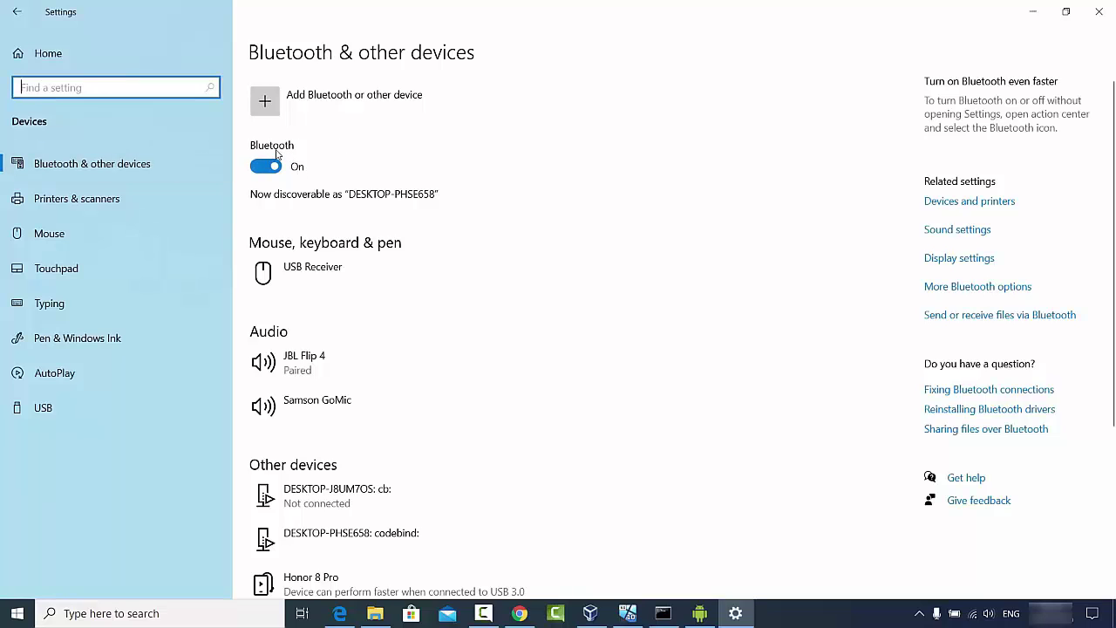
{"action": "left_click", "coordinate": [263, 168]}
{"action": "left_click", "coordinate": [264, 168]}
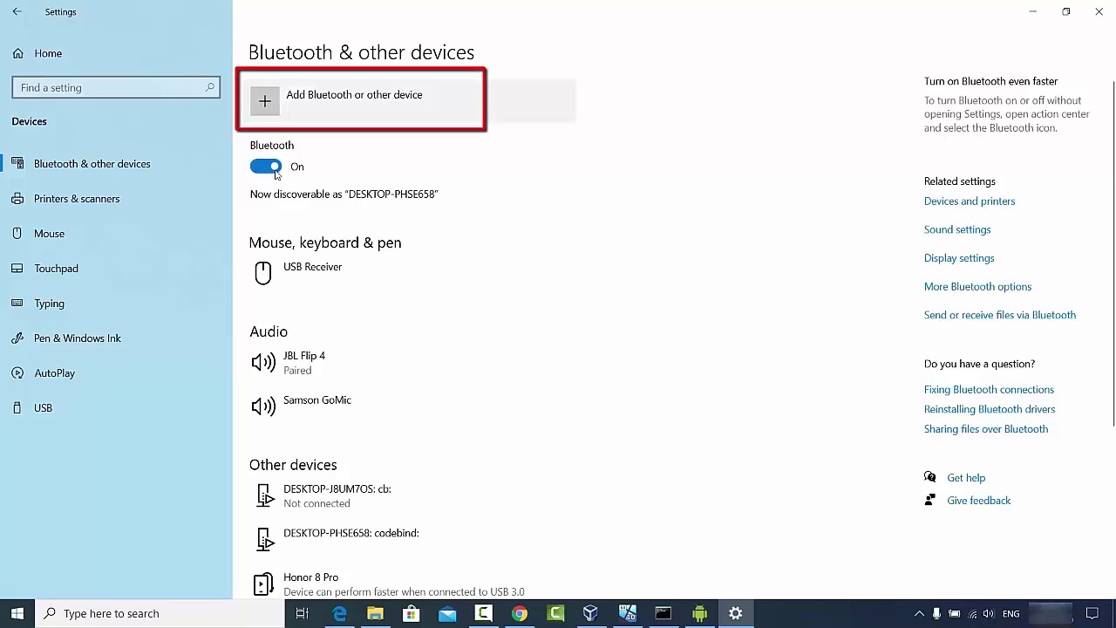
- Add Honor 8 Pro as a Bluetooth device, confirm the matching PIN on the phone, and finish pairing
{"action": "key", "text": "Return"}
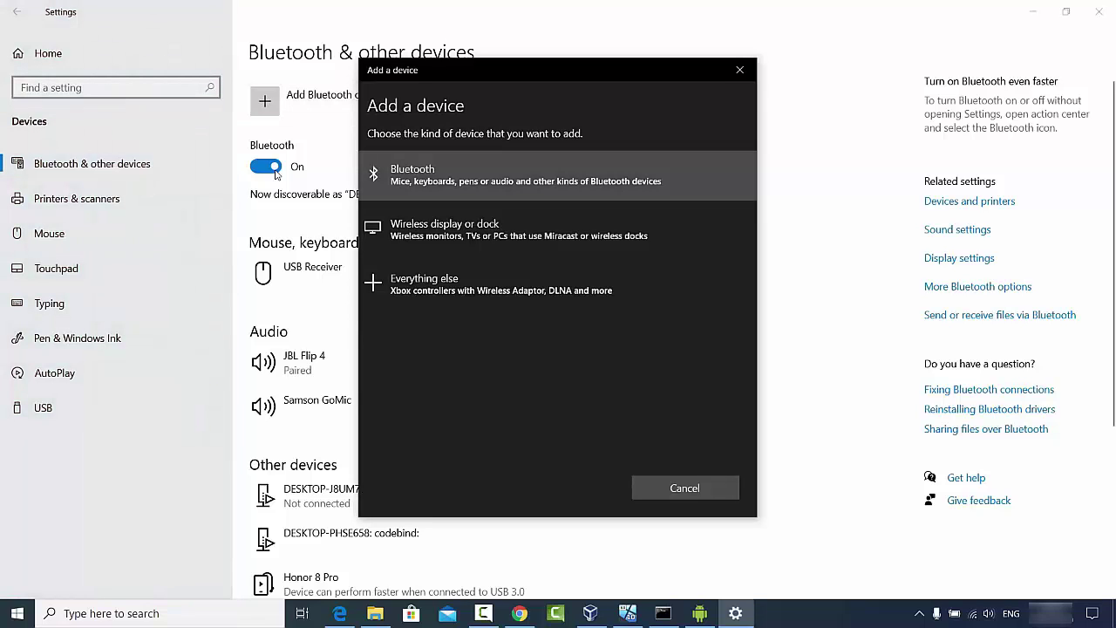
{"action": "key", "text": "Return"}
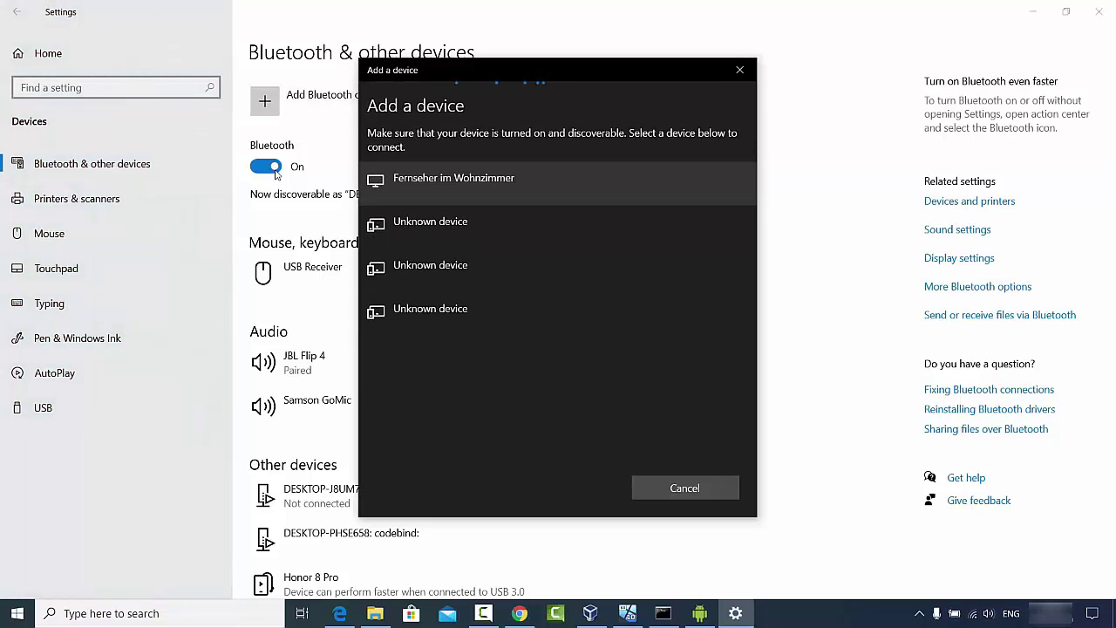
{"action": "key", "text": "Down"}
{"action": "key", "text": "Down"}
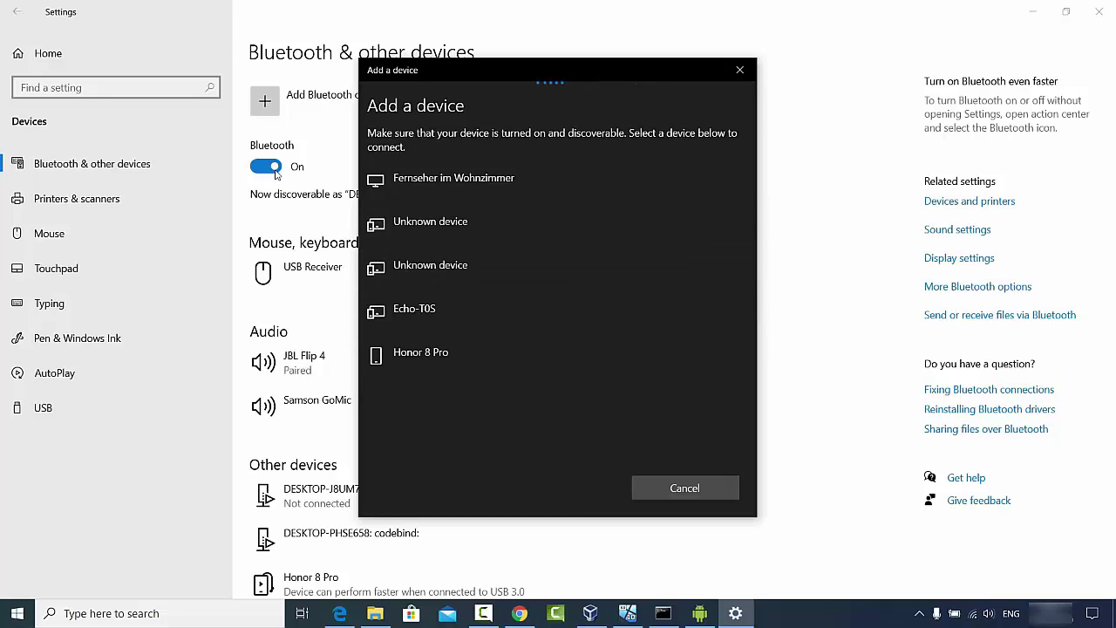
{"action": "key", "text": "Down"}
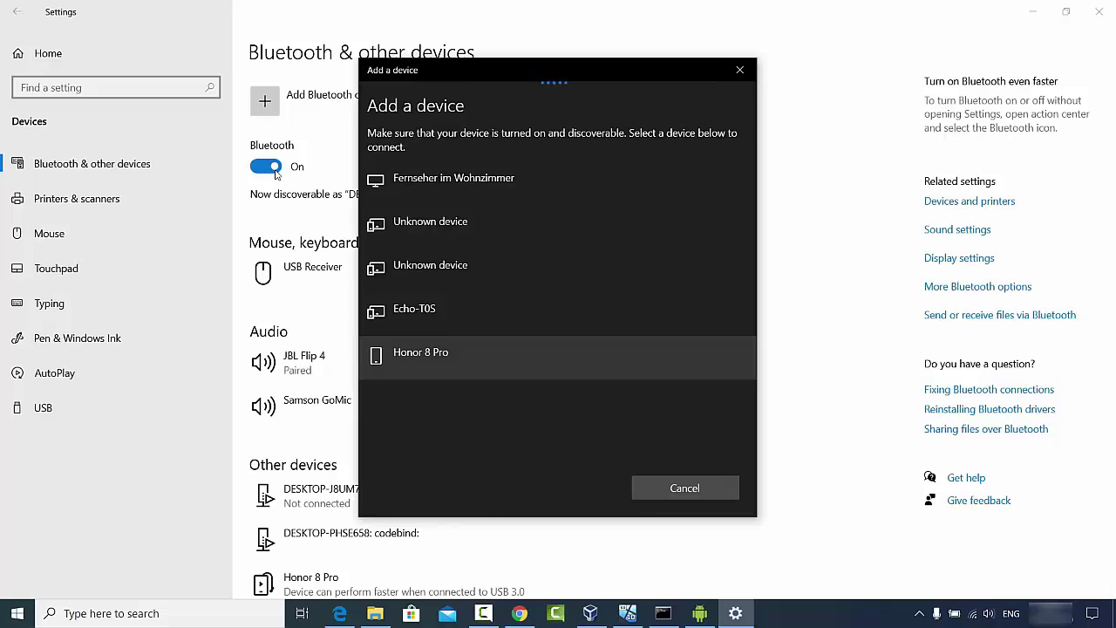
{"action": "key", "text": "Return"}
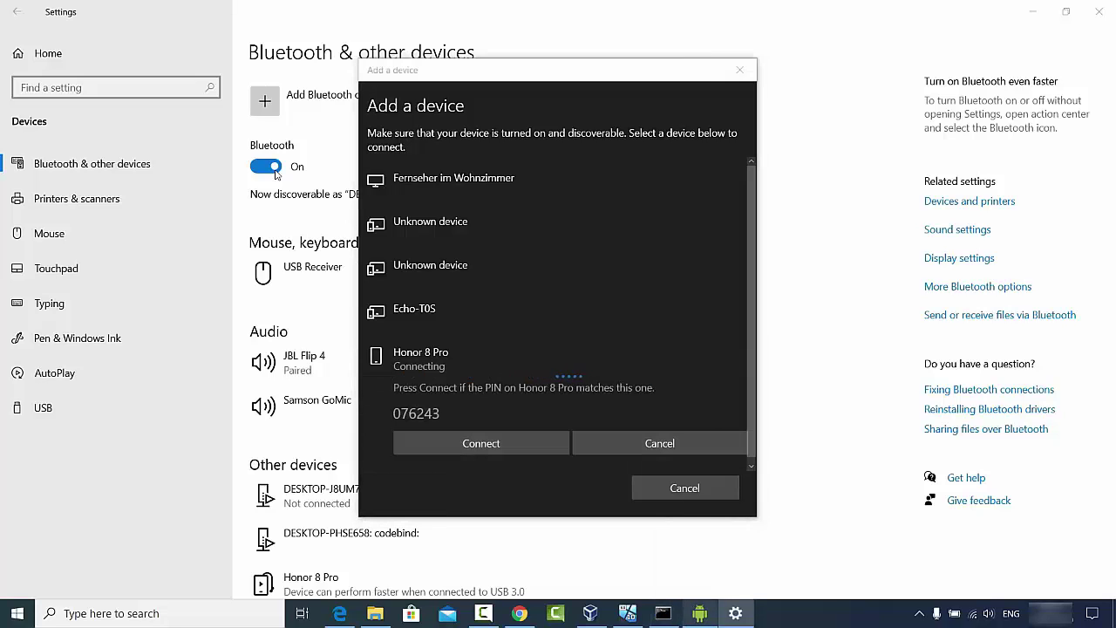
{"action": "key", "text": "alt+Tab"}
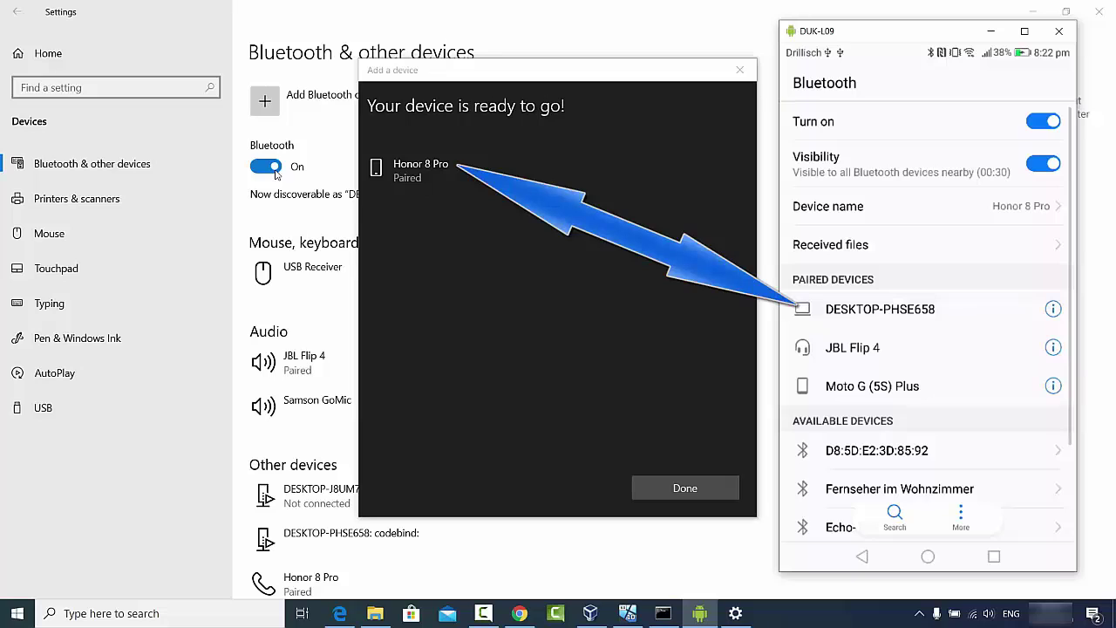
{"action": "key", "text": "Return"}
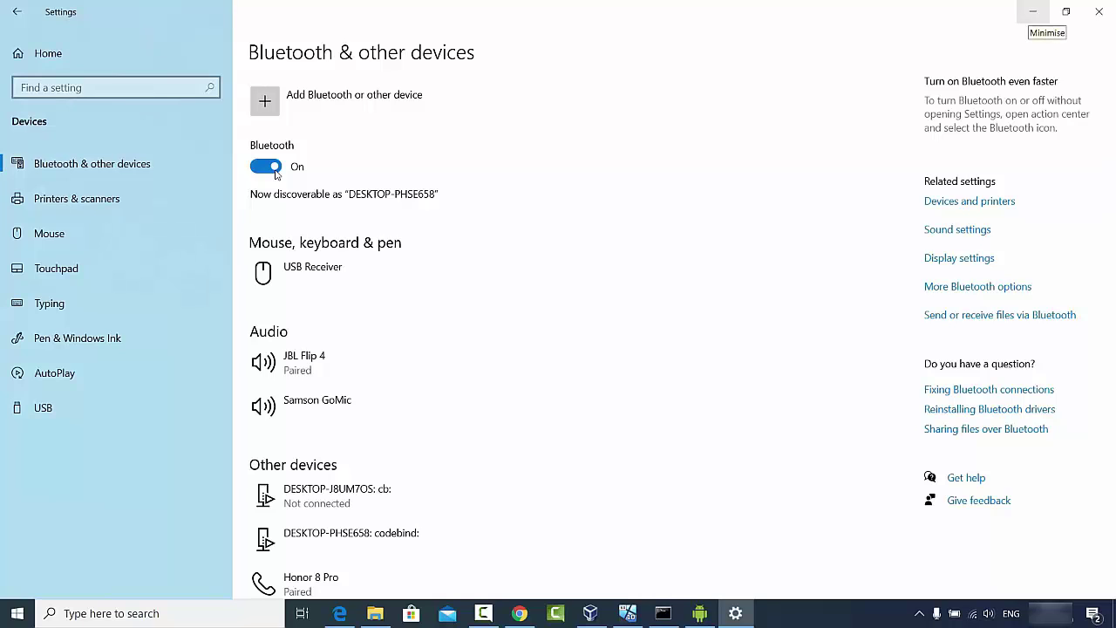
- Minimise Settings, move the phone mirror left, and choose Send a File from the Bluetooth tray icon
{"action": "left_click", "coordinate": [1033, 12]}
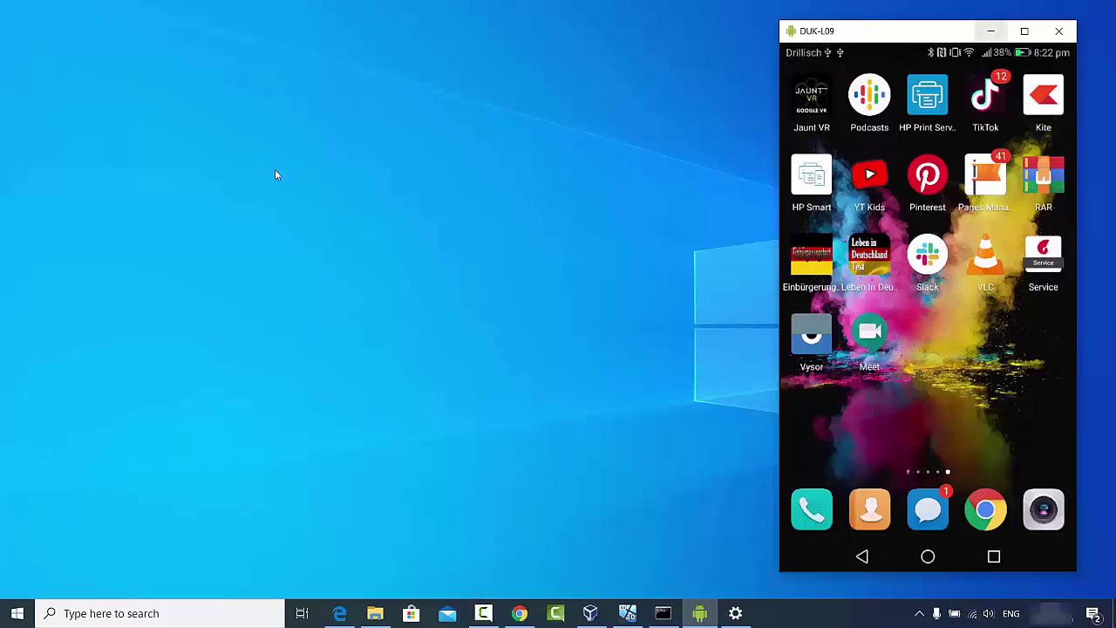
{"action": "left_click_drag", "start_coordinate": [910, 33], "coordinate": [247, 31]}
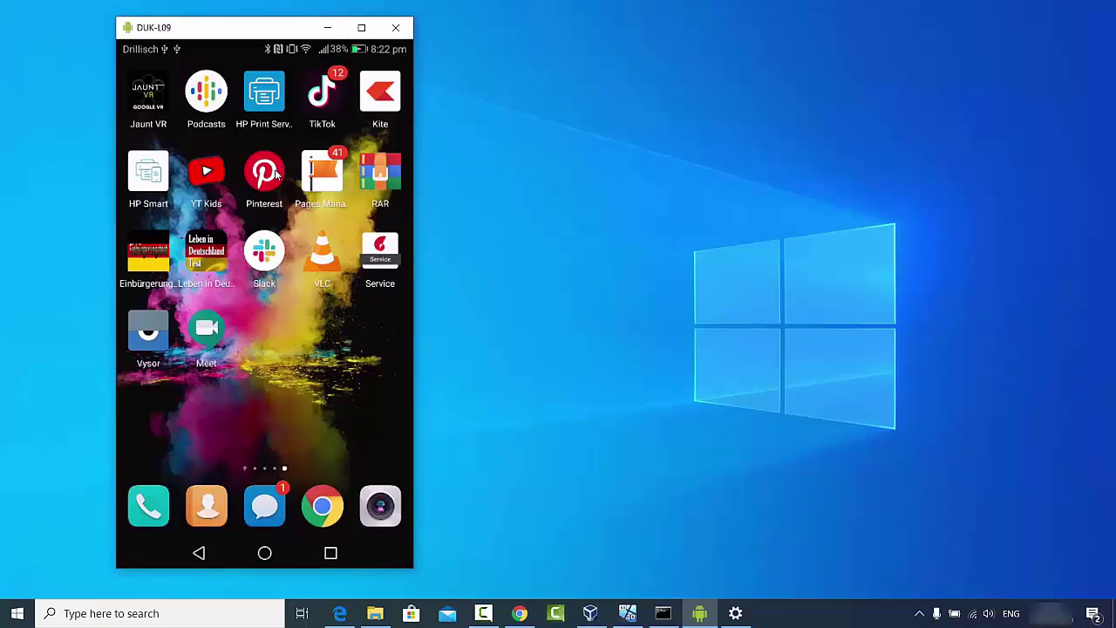
{"action": "left_click", "coordinate": [920, 614]}
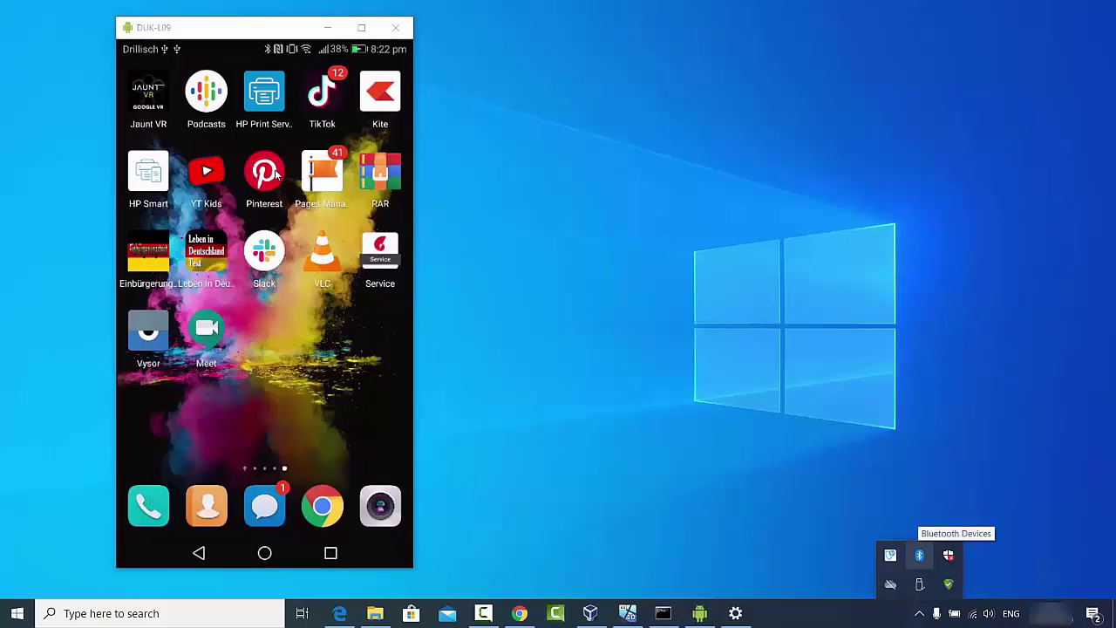
{"action": "right_click", "coordinate": [920, 555]}
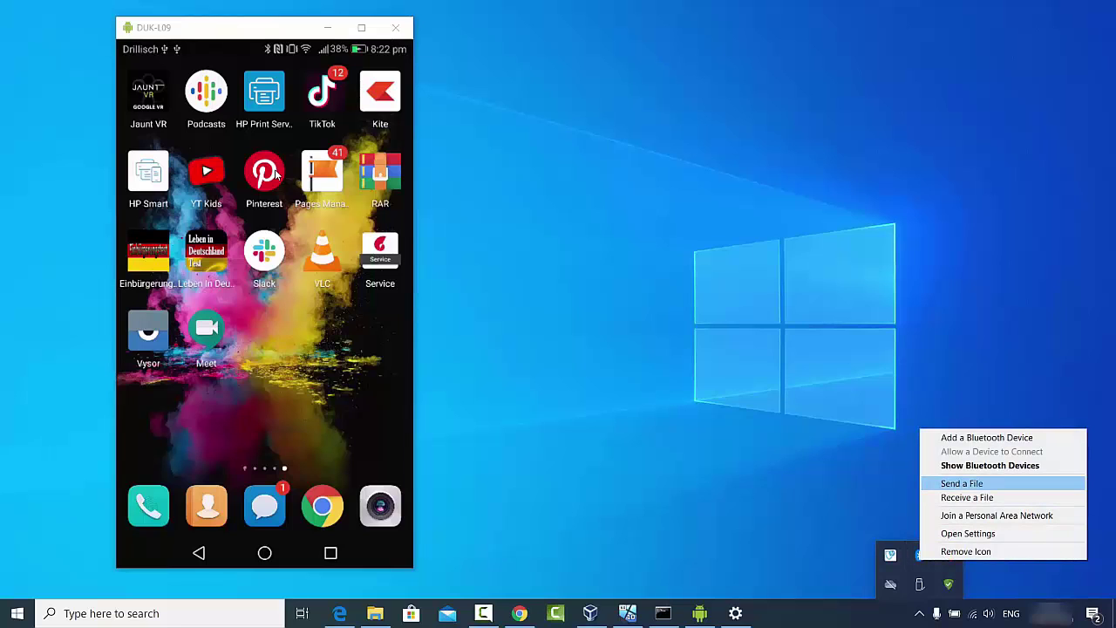
{"action": "left_click", "coordinate": [962, 483]}
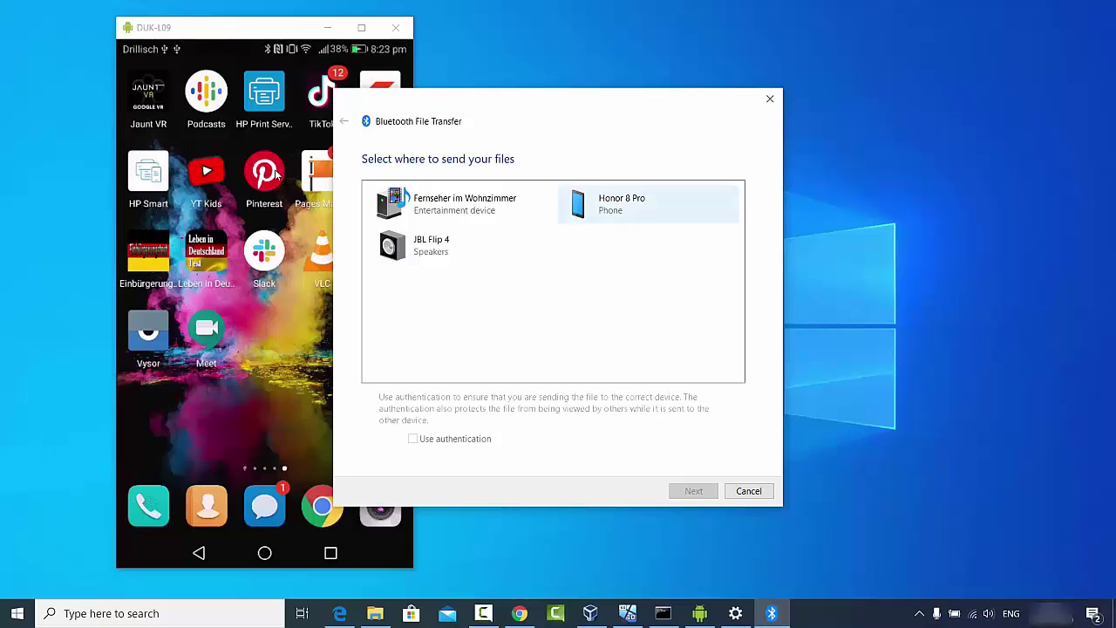
- Send sample.png from Pictures to Honor 8 Pro and check it arrived in the phone's received files
{"action": "left_click", "coordinate": [622, 204]}
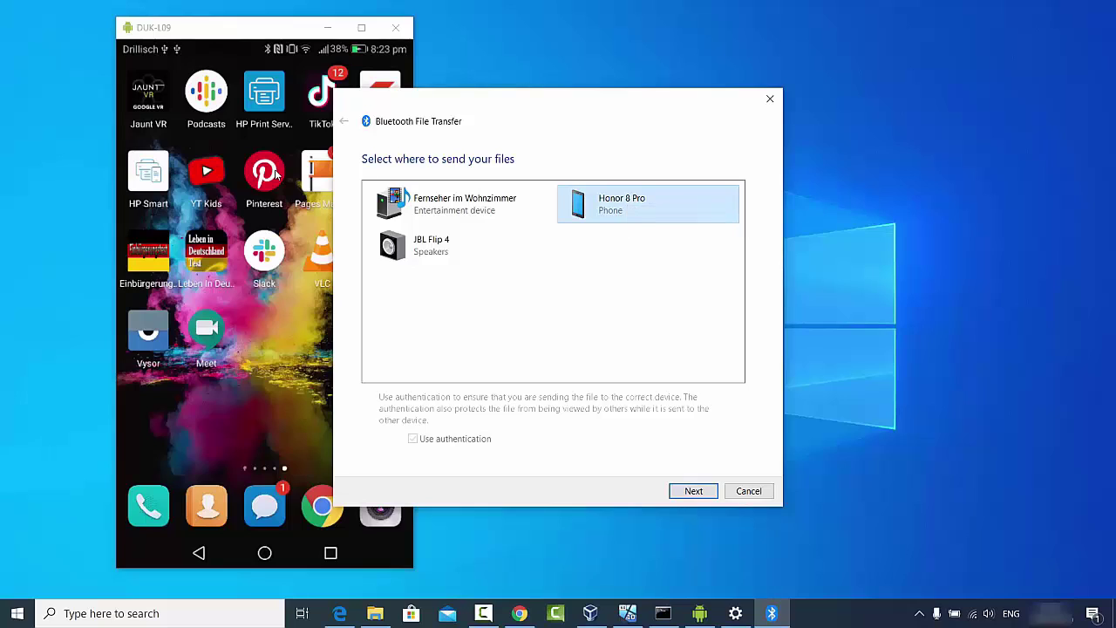
{"action": "key", "text": "Return"}
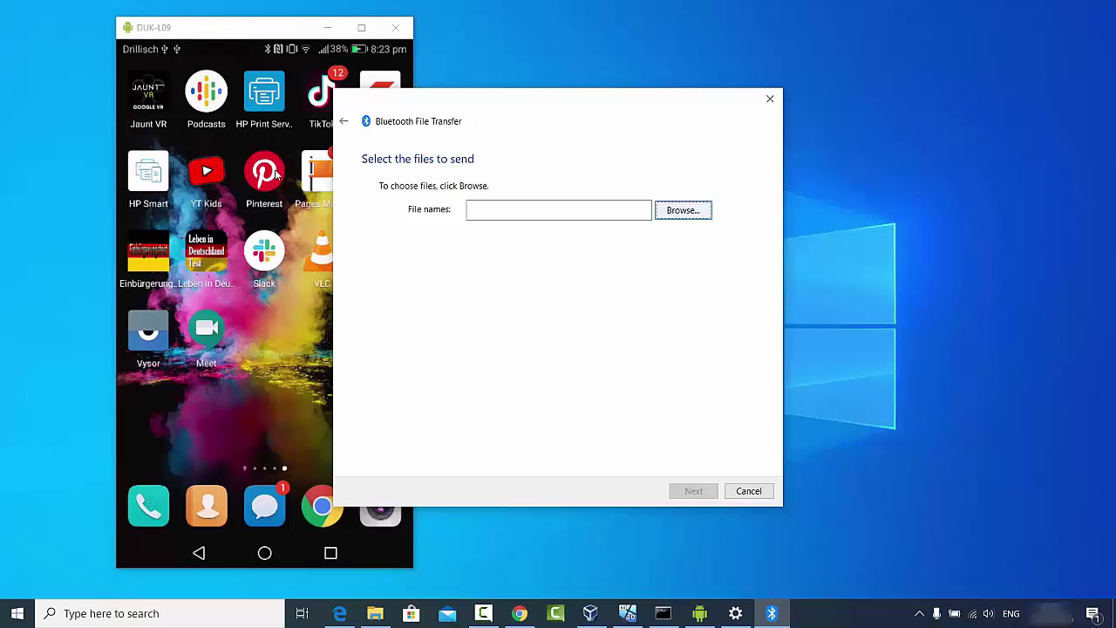
{"action": "key", "text": "Return"}
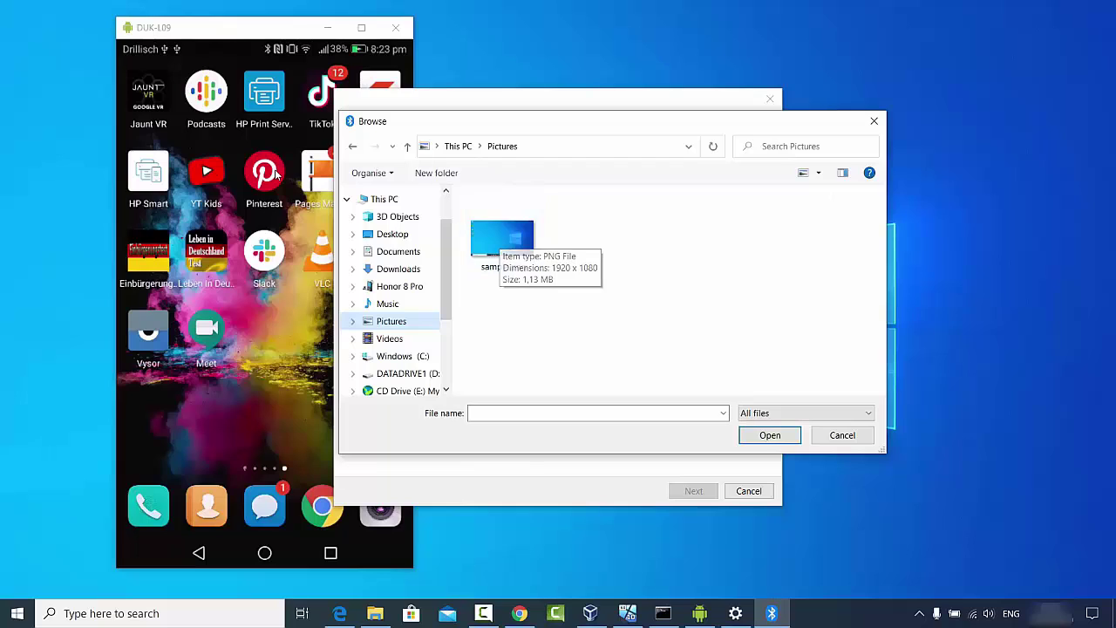
{"action": "key", "text": "Tab"}
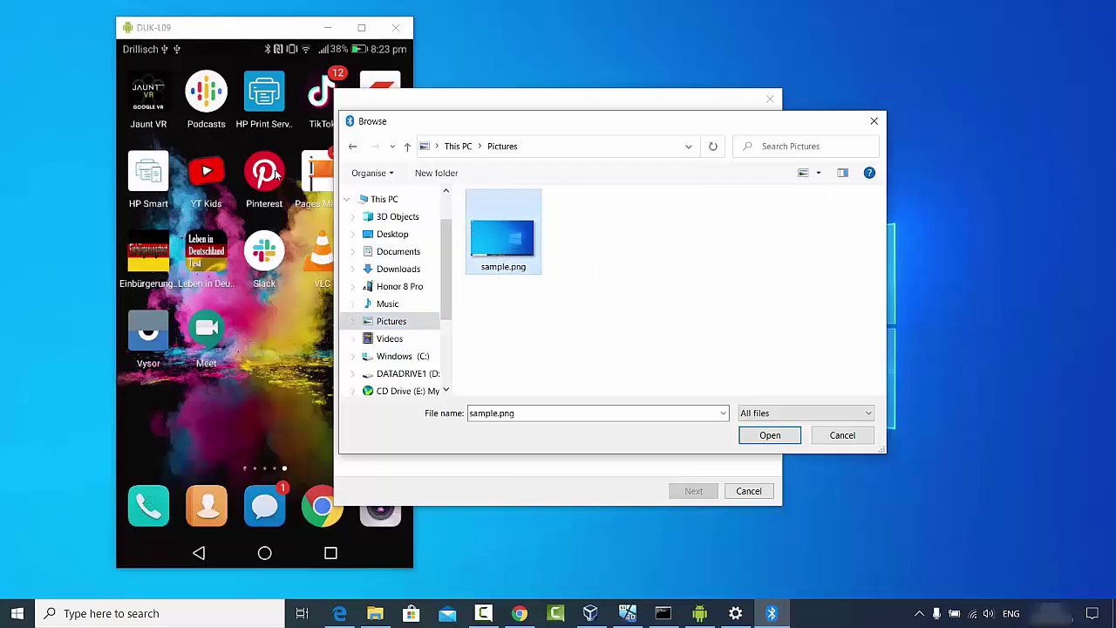
{"action": "key", "text": "Return"}
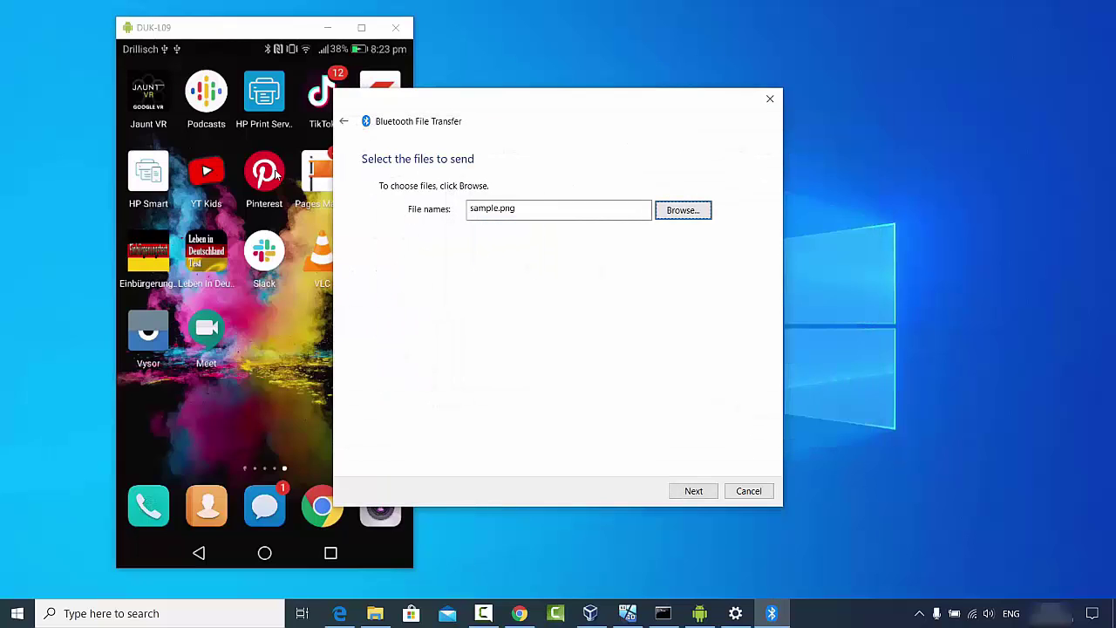
{"action": "key", "text": "Tab"}
{"action": "key", "text": "Return"}
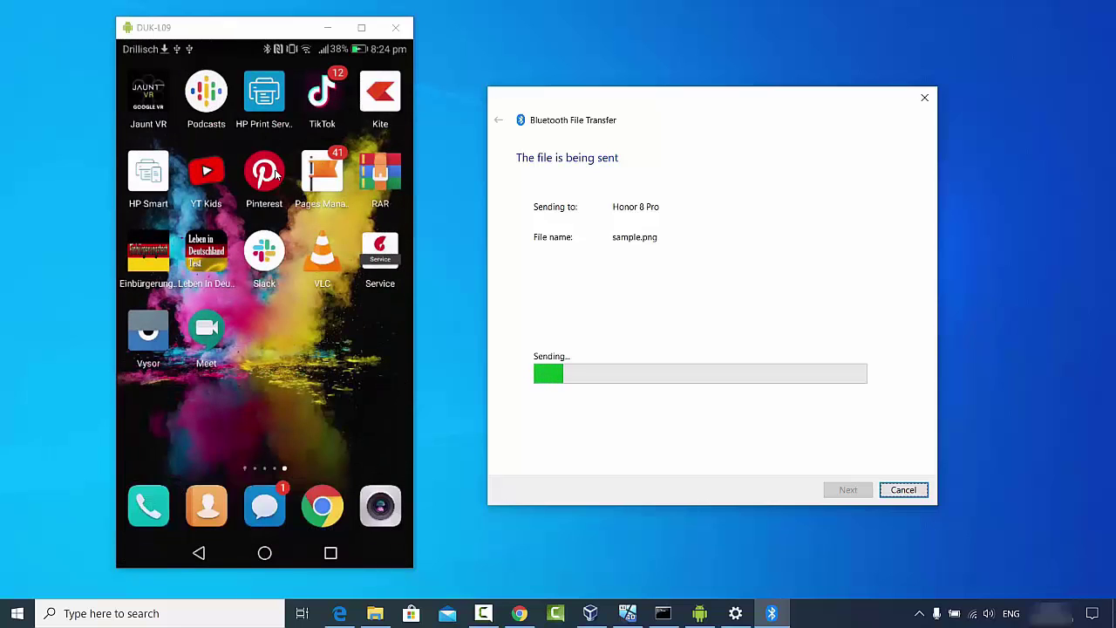
{"action": "key", "text": "ctrl+n"}
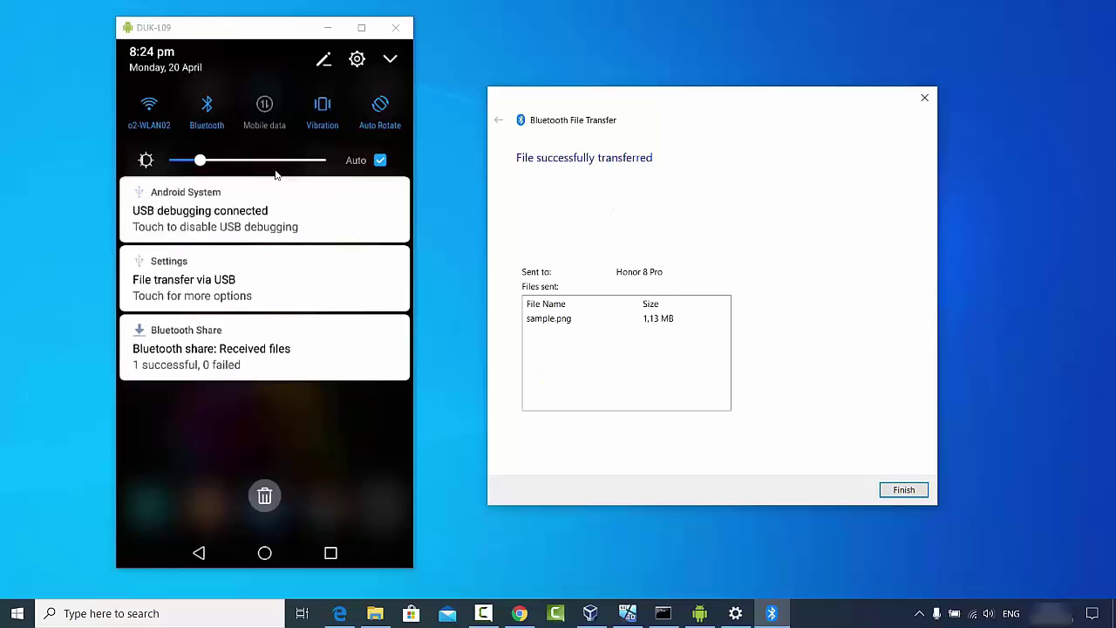
{"action": "left_click", "coordinate": [274, 348]}
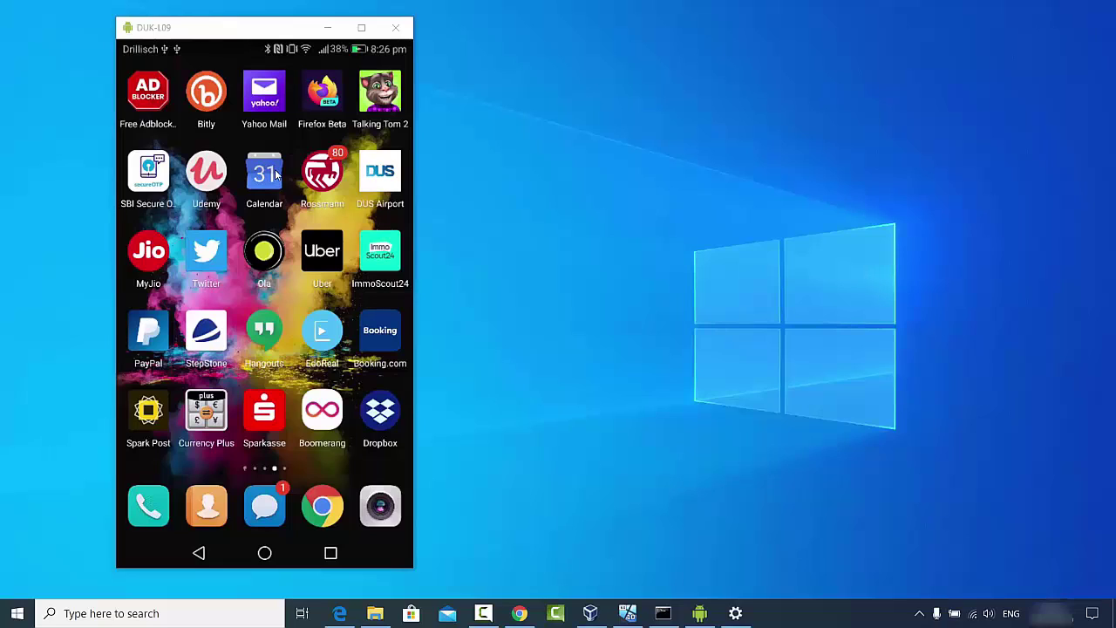
- Choose Receive a File from the Bluetooth tray icon and share the phone's jpg to the PC
{"action": "left_click", "coordinate": [920, 613]}
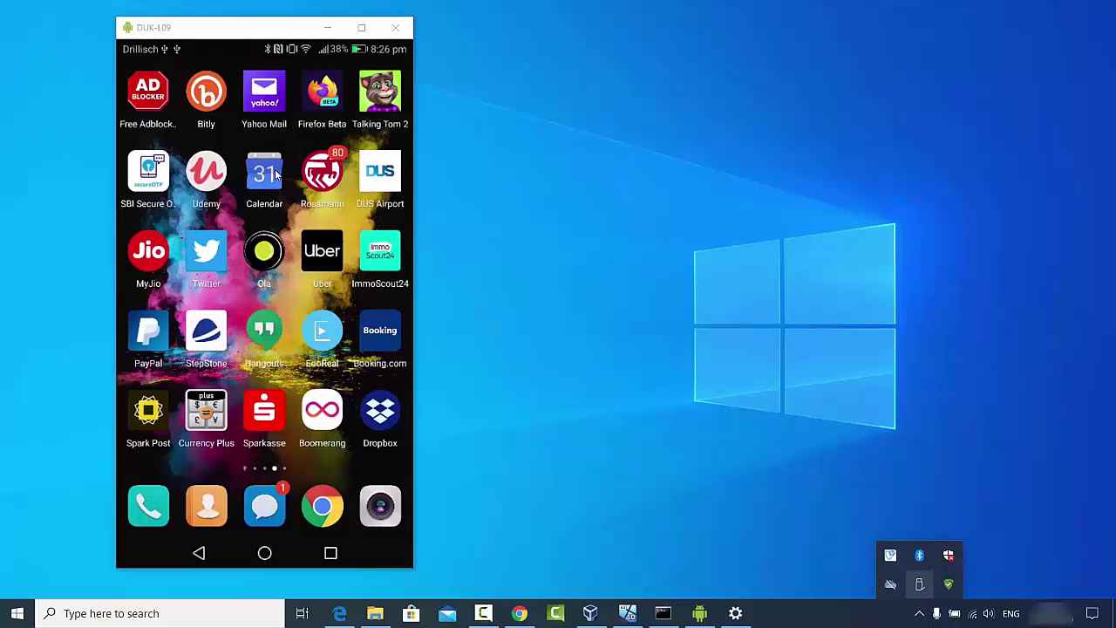
{"action": "right_click", "coordinate": [919, 554]}
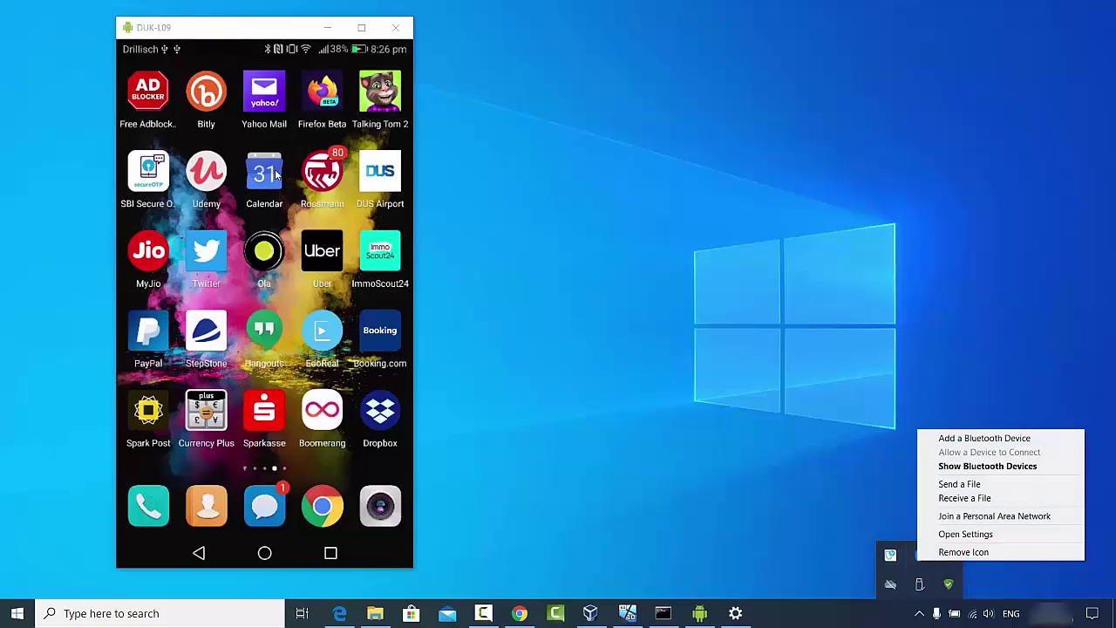
{"action": "key", "text": "Return"}
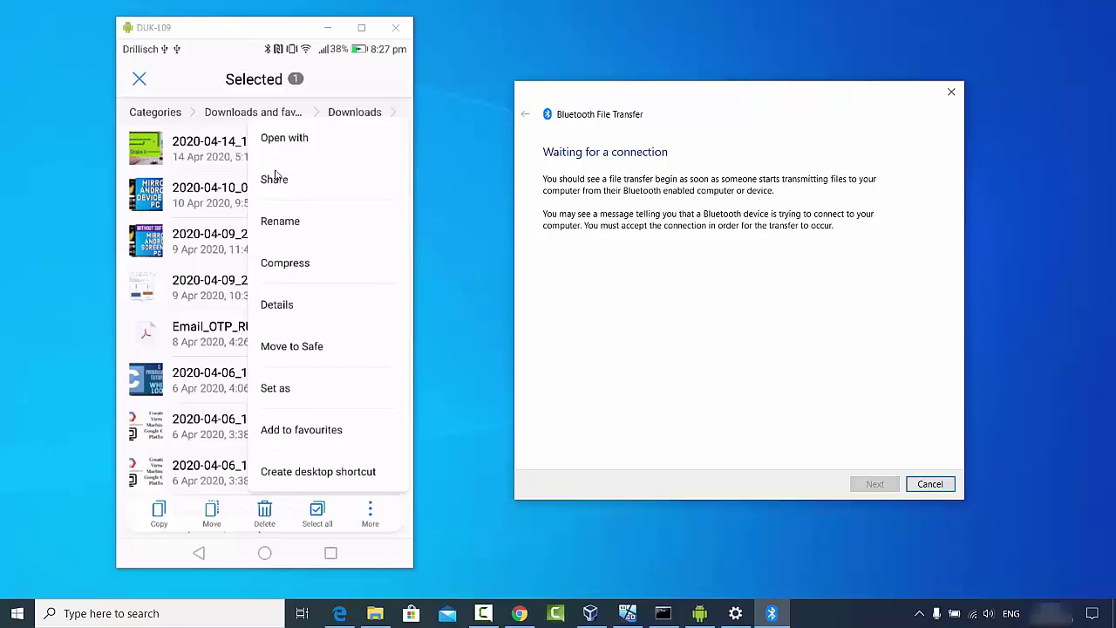
{"action": "left_click", "coordinate": [274, 177]}
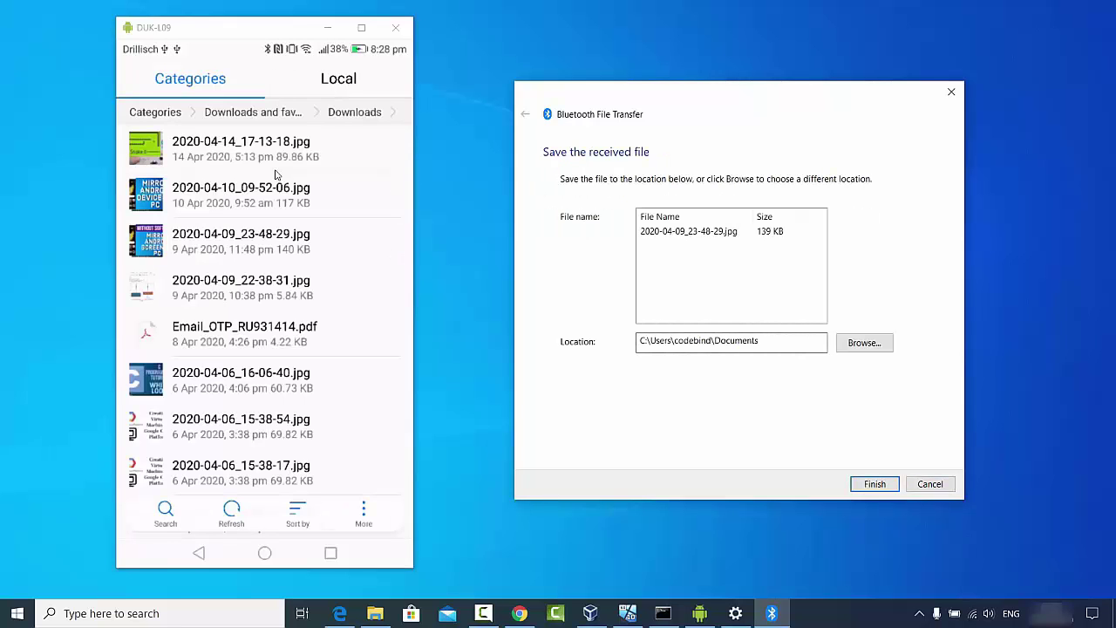
- Save 2020-04-09_23-48-29.jpg into This PC > Pictures and view it beside sample.png
{"action": "key", "text": "Tab"}
{"action": "key", "text": "Return"}
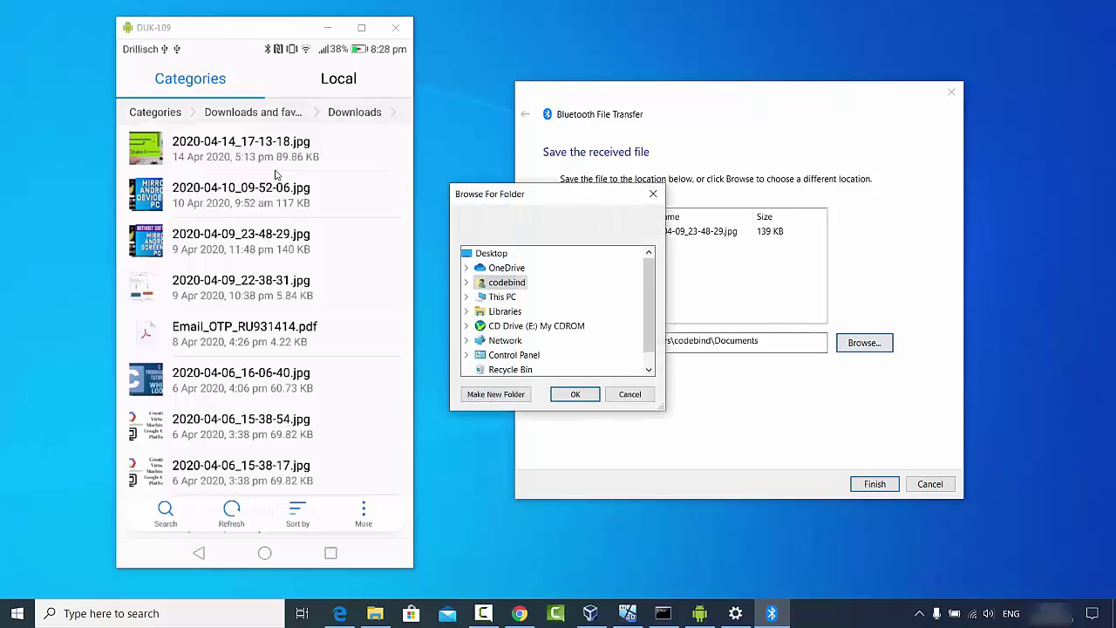
{"action": "key", "text": "Down"}
{"action": "key", "text": "Right"}
{"action": "key", "text": "Down"}
{"action": "key", "text": "Down"}
{"action": "key", "text": "Down"}
{"action": "key", "text": "Down"}
{"action": "key", "text": "Down"}
{"action": "key", "text": "Down"}
{"action": "key", "text": "Down"}
{"action": "key", "text": "Down"}
{"action": "key", "text": "Return"}
{"action": "key", "text": "Tab"}
{"action": "key", "text": "Return"}
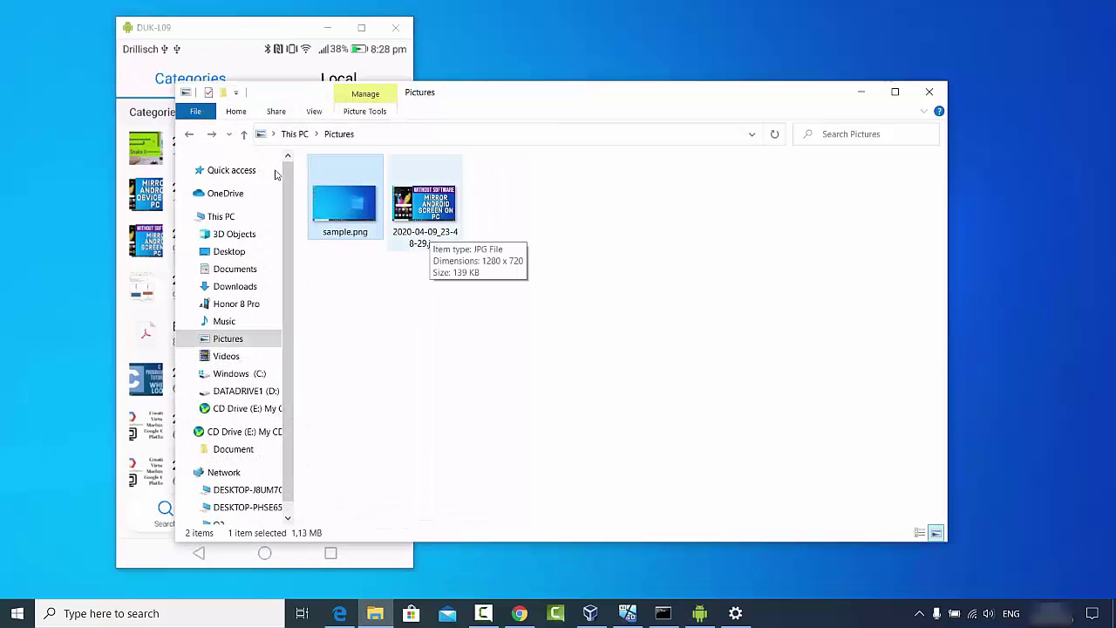
{"action": "left_click_drag", "start_coordinate": [487, 101], "coordinate": [474, 95]}
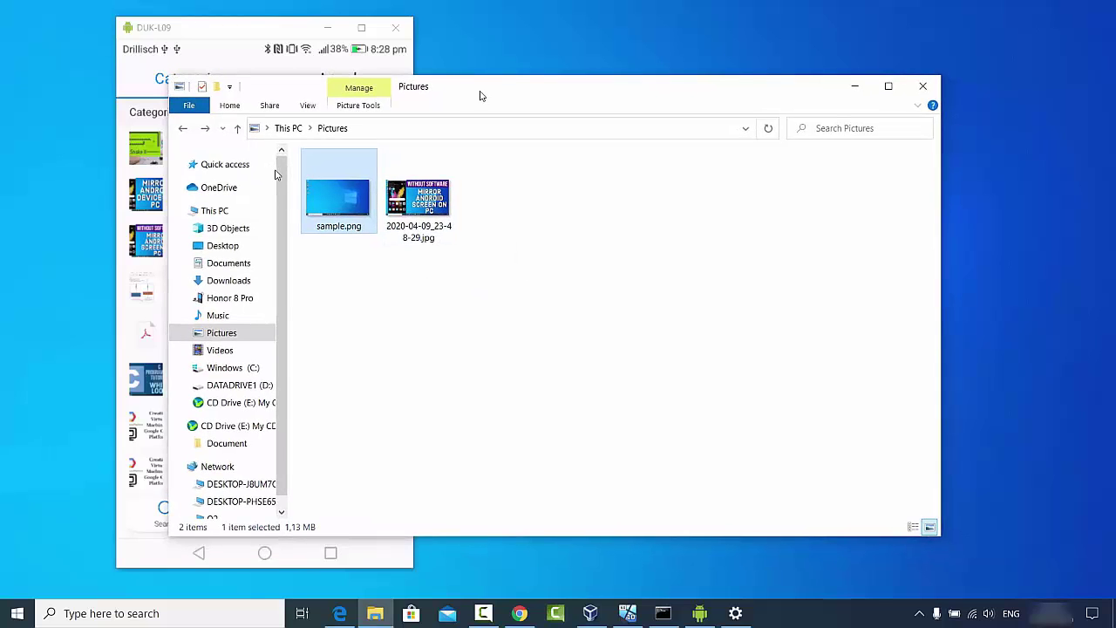